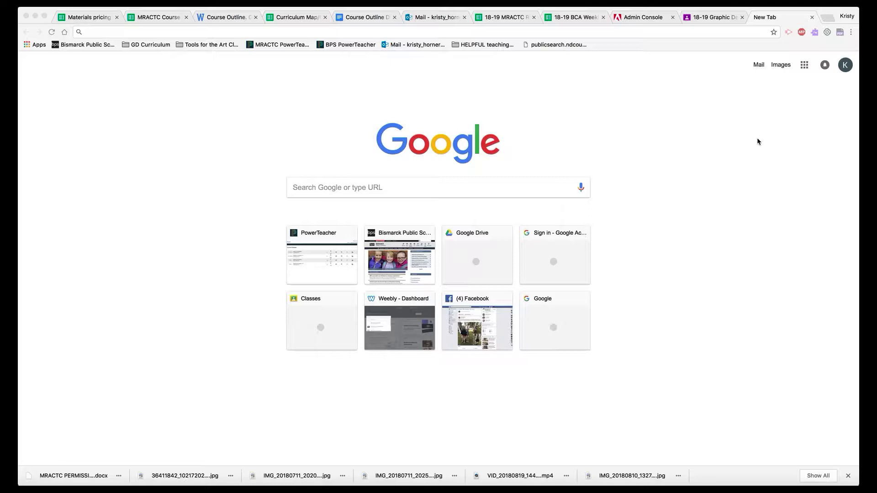
# Open the Weebly dashboard at weebly.com.
pyautogui.click(529, 33)
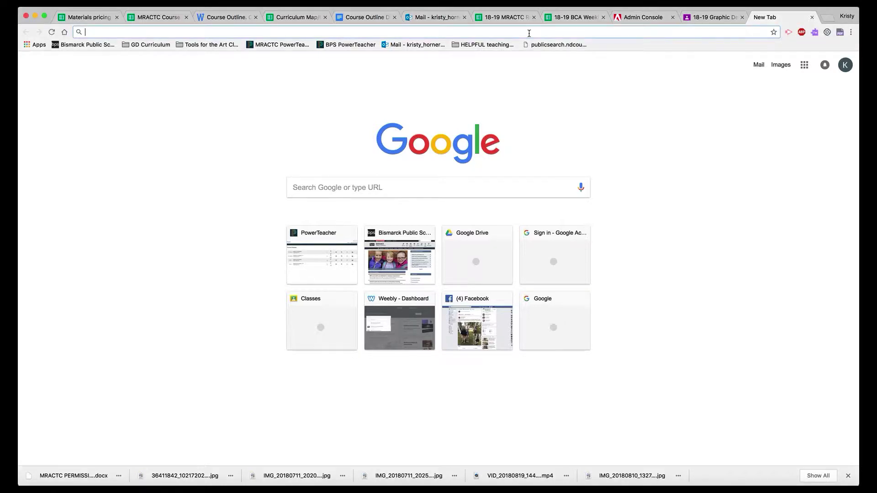
pyautogui.write('weebly.com')
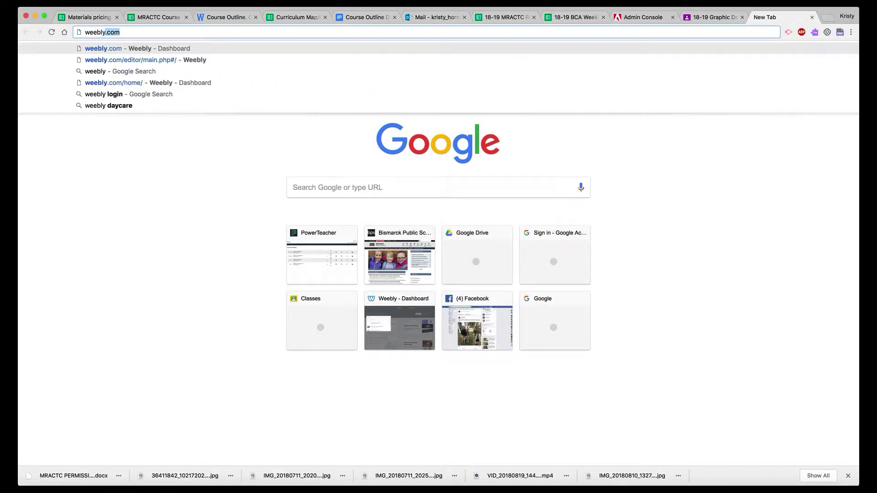
pyautogui.press('Return')
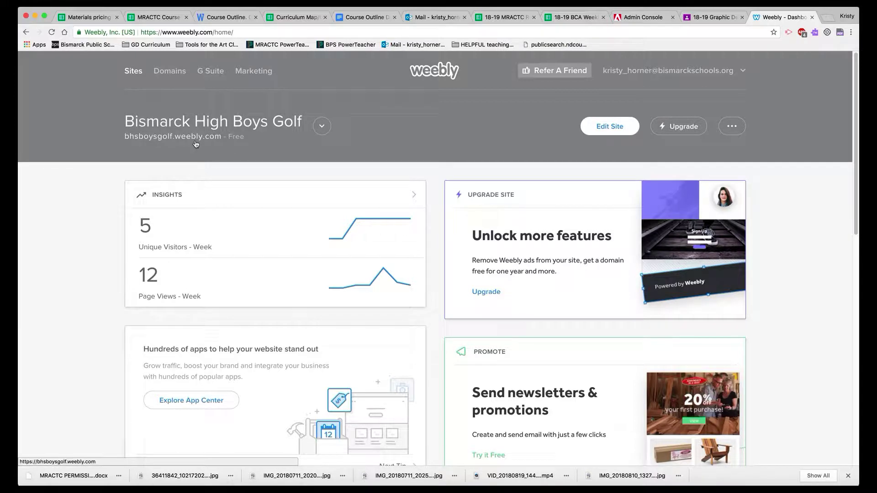
pyautogui.click(323, 127)
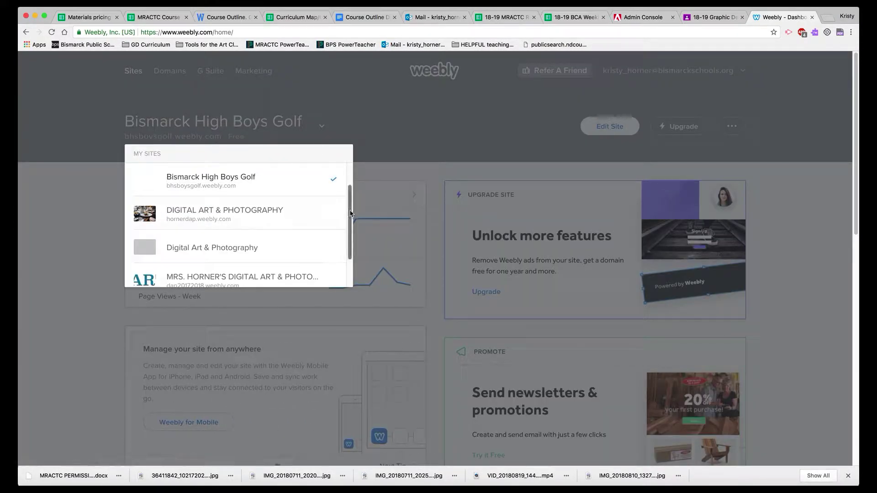
pyautogui.moveTo(351, 214); pyautogui.dragTo(344, 244)
pyautogui.scroll(5, 343, 240)
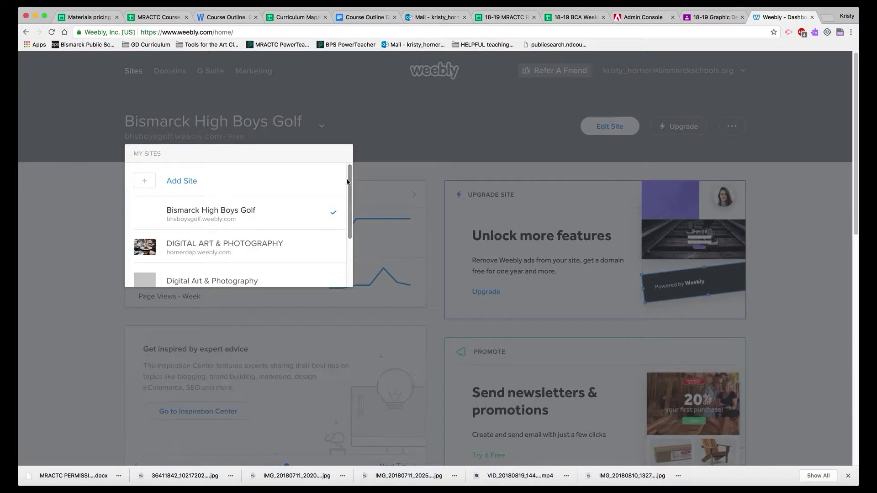
pyautogui.click(180, 184)
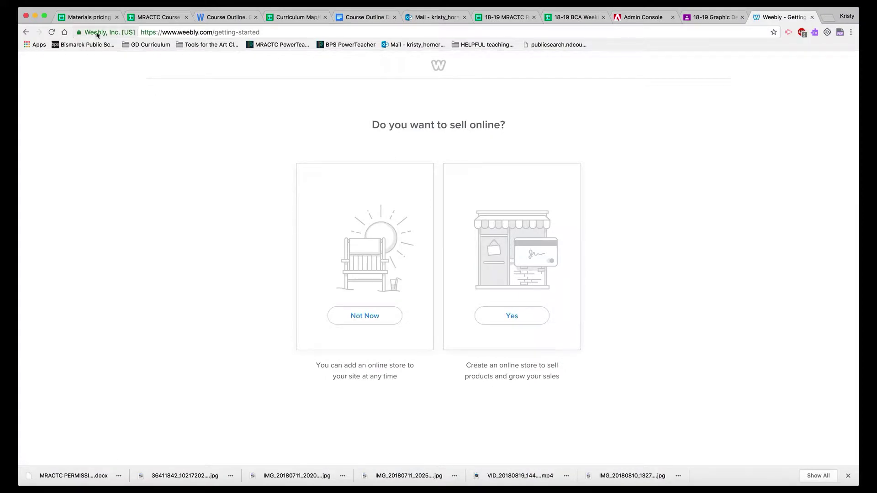
pyautogui.click(26, 32)
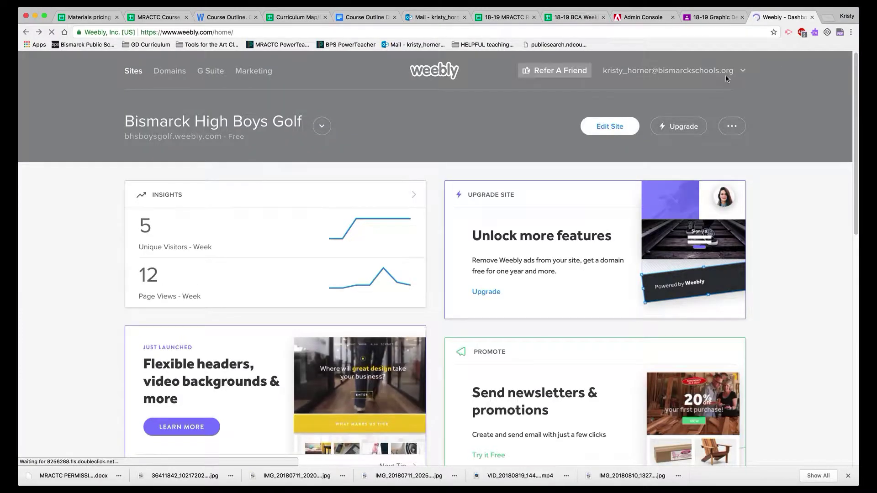
# Log out of the Weebly account and reopen the weebly.com home page.
pyautogui.click(721, 71)
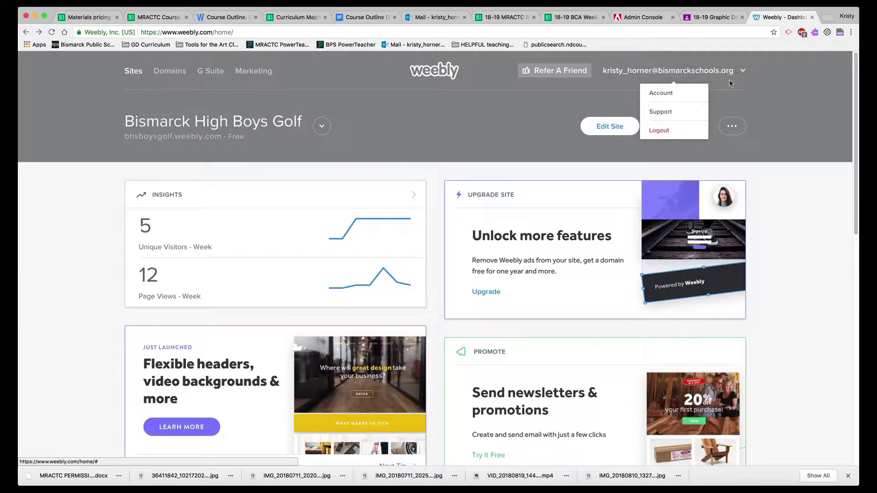
pyautogui.click(679, 130)
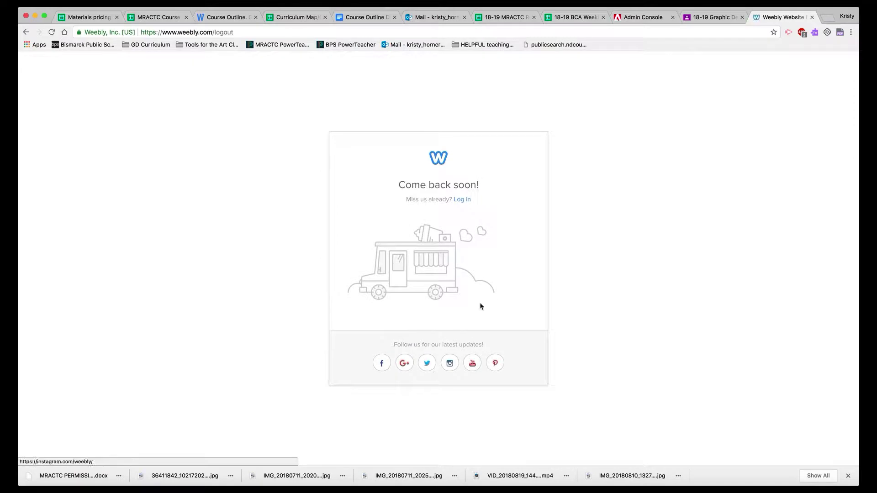
pyautogui.click(248, 32)
pyautogui.write('we')
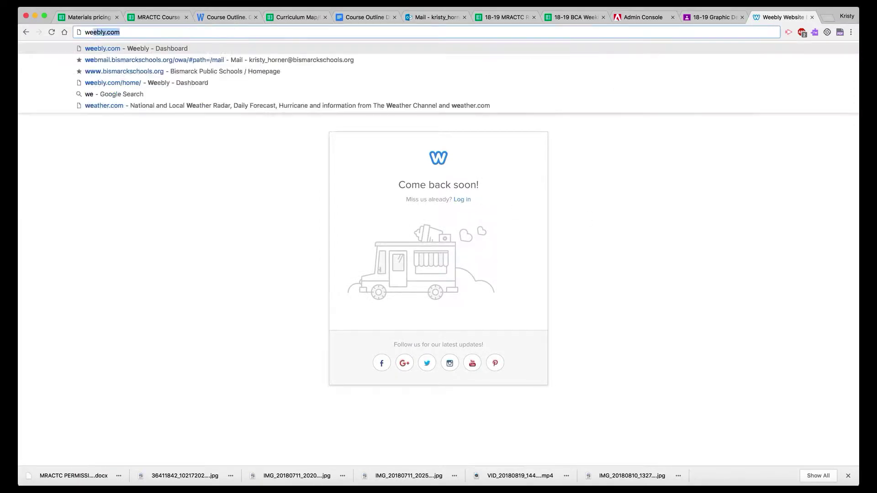
pyautogui.write('eblyc')
pyautogui.press('BackSpace')
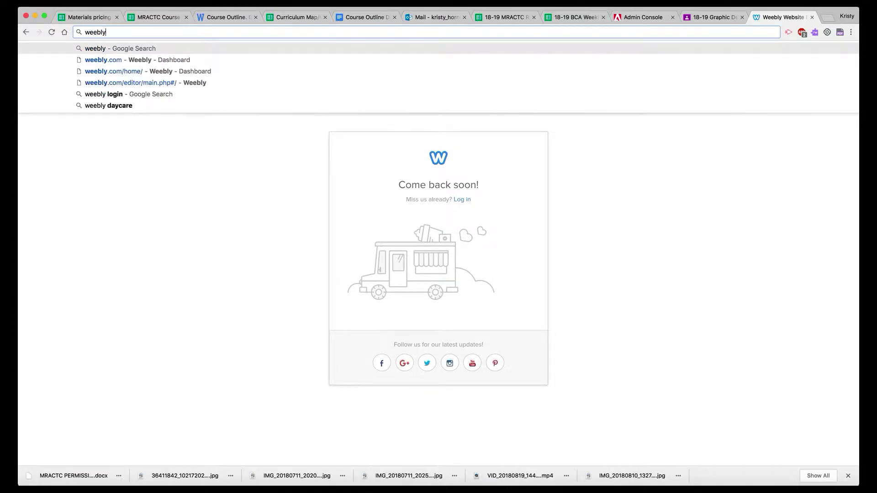
pyautogui.write('.com')
pyautogui.press('Return')
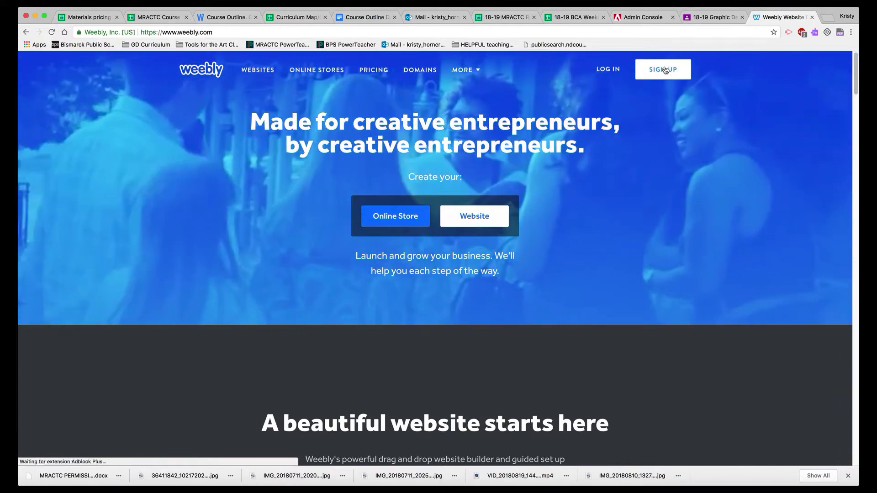
# Try to sign up with the prefilled e-mail and password, and log in with the existing account.
pyautogui.click(650, 76)
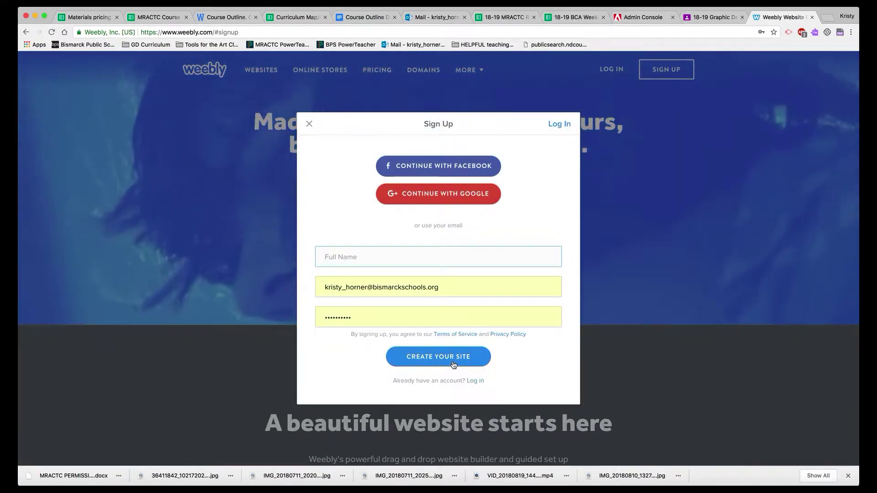
pyautogui.click(453, 363)
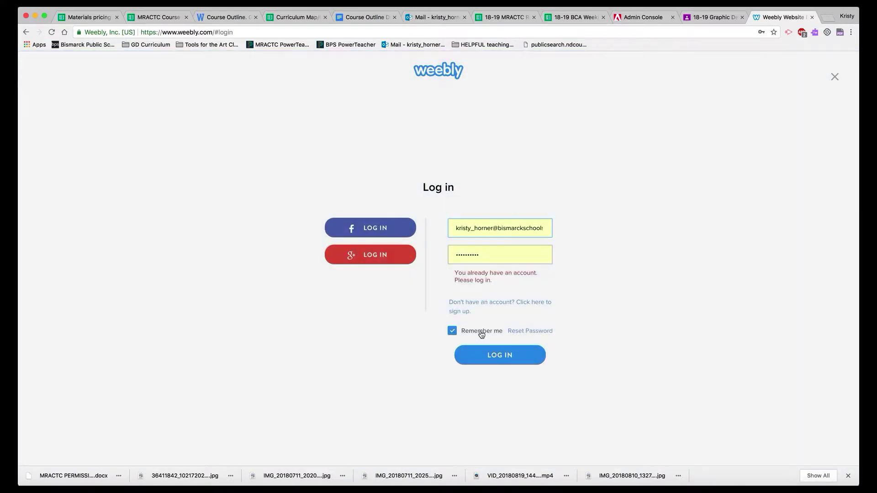
pyautogui.click(503, 348)
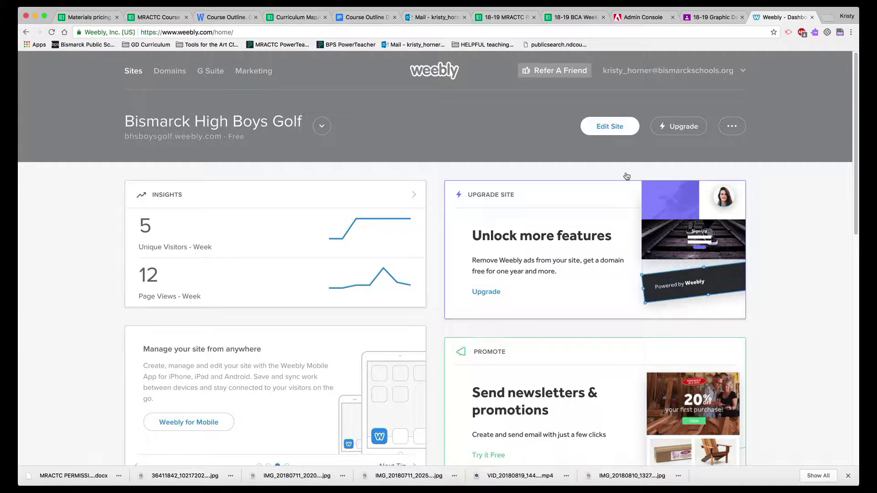
# Add a new site to the account and decline selling online for now.
pyautogui.click(322, 127)
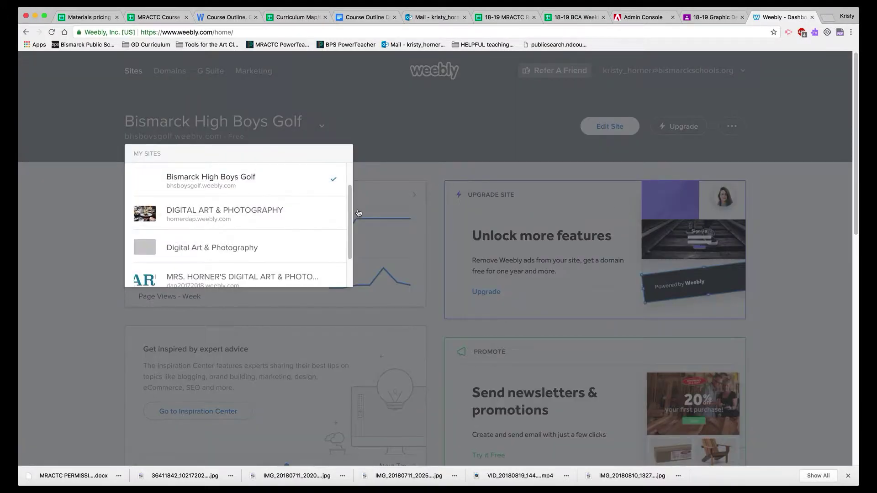
pyautogui.scroll(2, 265, 178)
pyautogui.click(183, 181)
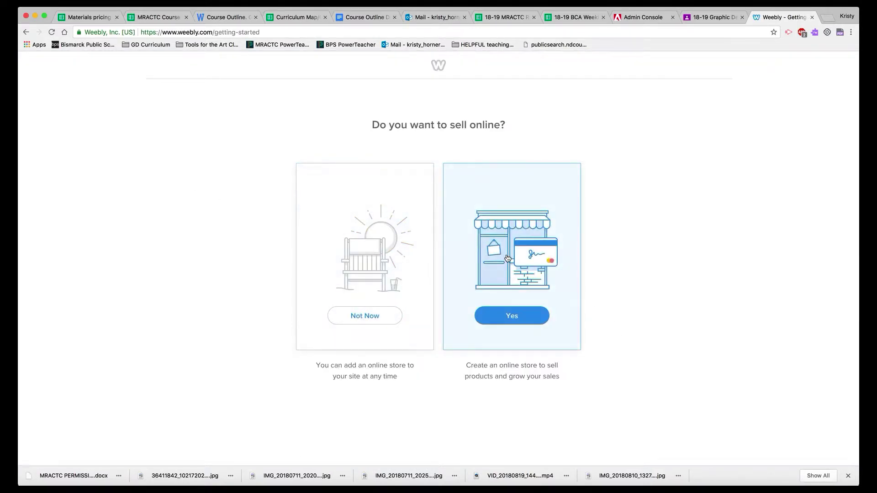
pyautogui.click(386, 319)
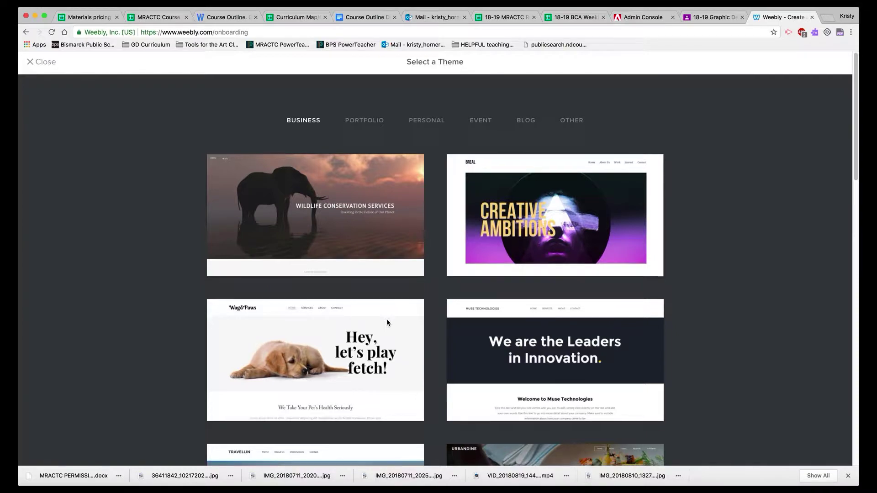
# Browse the available site themes in the Business and Portfolio categories.
pyautogui.scroll(-3, 386, 319)
pyautogui.scroll(-3, 387, 322)
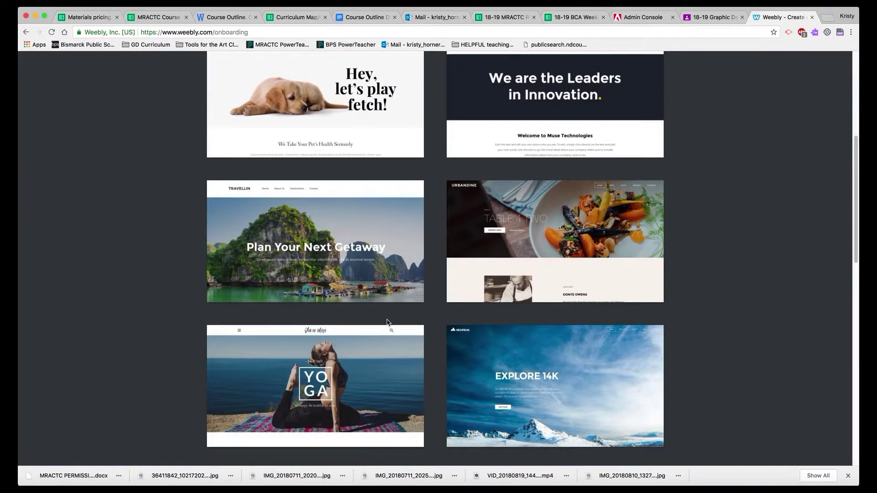
pyautogui.scroll(-15, 386, 322)
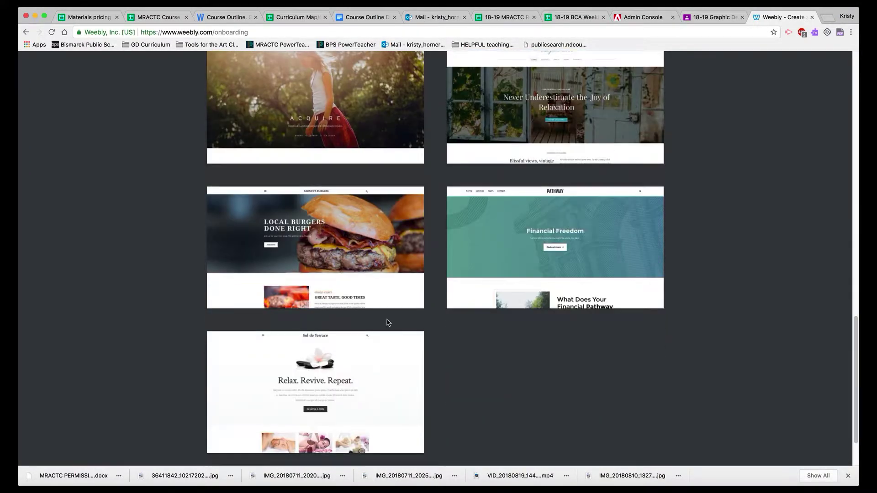
pyautogui.scroll(10, 386, 322)
pyautogui.scroll(8, 386, 323)
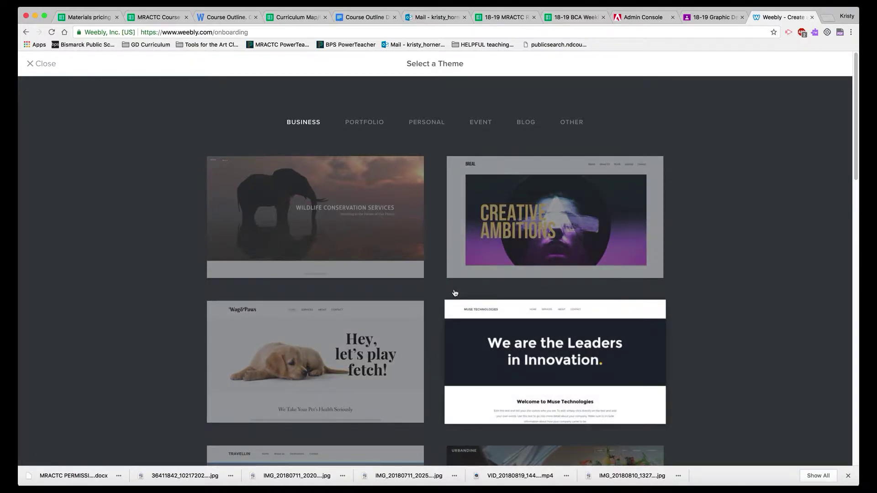
pyautogui.click(373, 124)
pyautogui.scroll(-5, 483, 229)
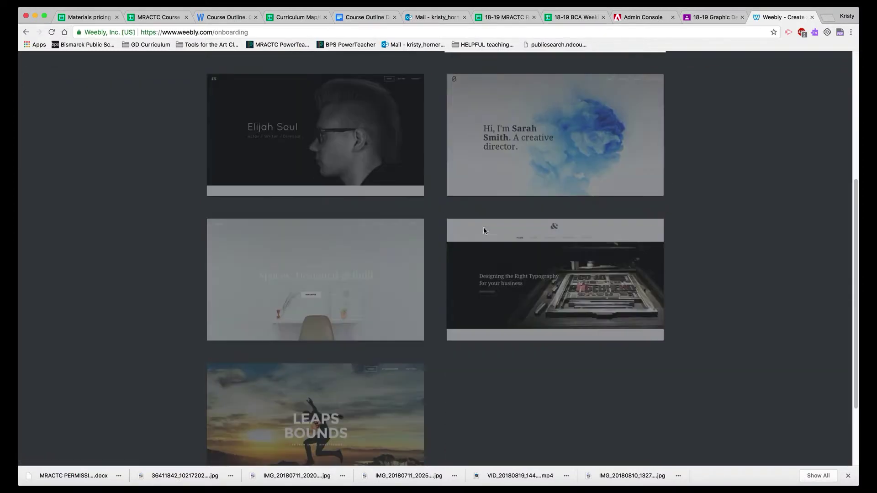
pyautogui.scroll(4, 483, 228)
pyautogui.moveTo(422, 63); pyautogui.dragTo(427, 66)
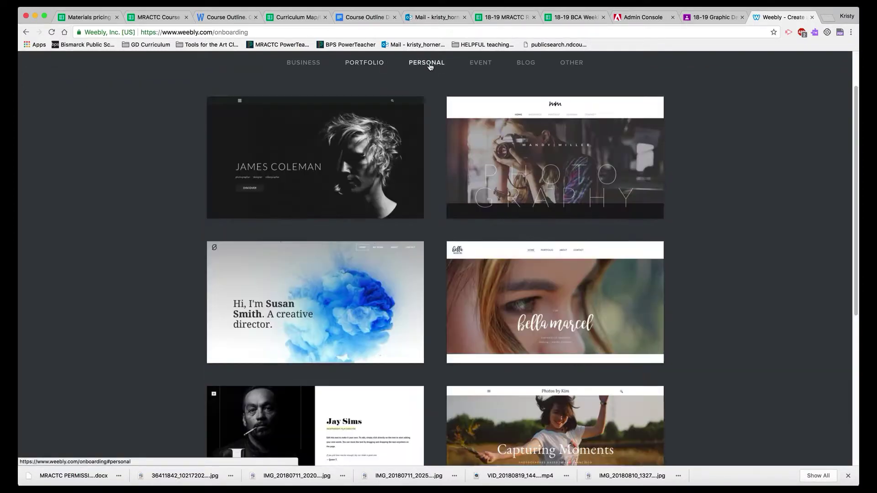
# Preview the portfolio theme with the close-up eye photo and start editing the site with it.
pyautogui.click(488, 270)
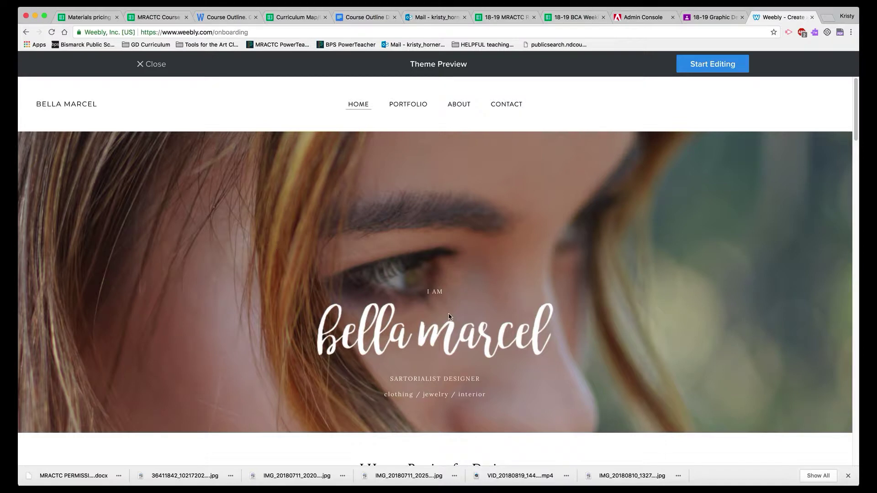
pyautogui.scroll(-1, 448, 308)
pyautogui.scroll(1, 448, 311)
pyautogui.click(717, 66)
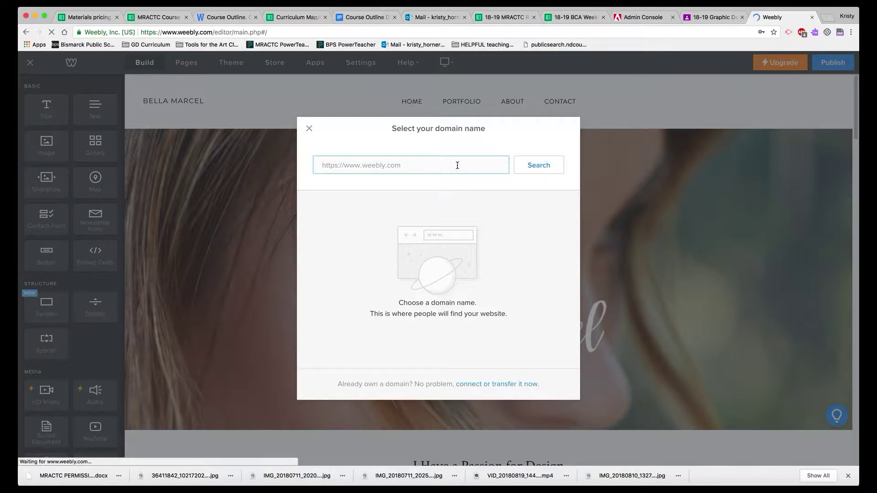
# Search for the domain name MRACTCGDP and set up the free subdomain mractcgdp.weebly.com.
pyautogui.write('MRACT')
pyautogui.write('CGDP')
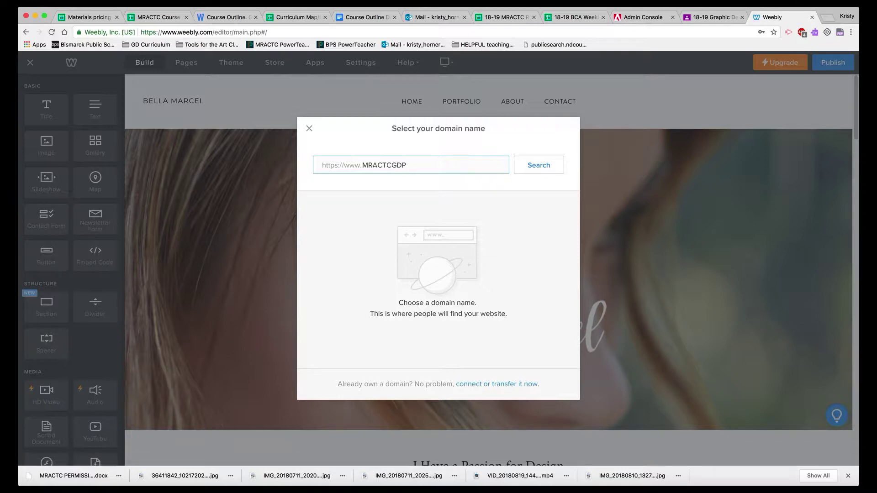
pyautogui.click(540, 166)
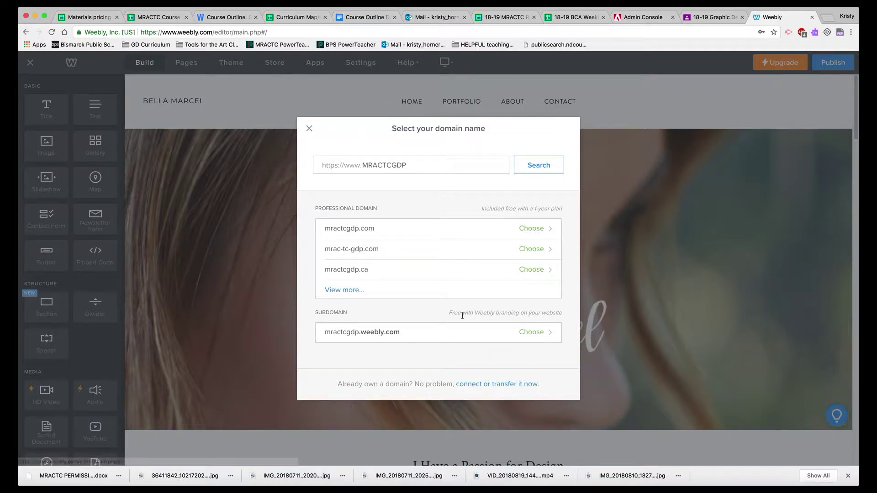
pyautogui.click(537, 337)
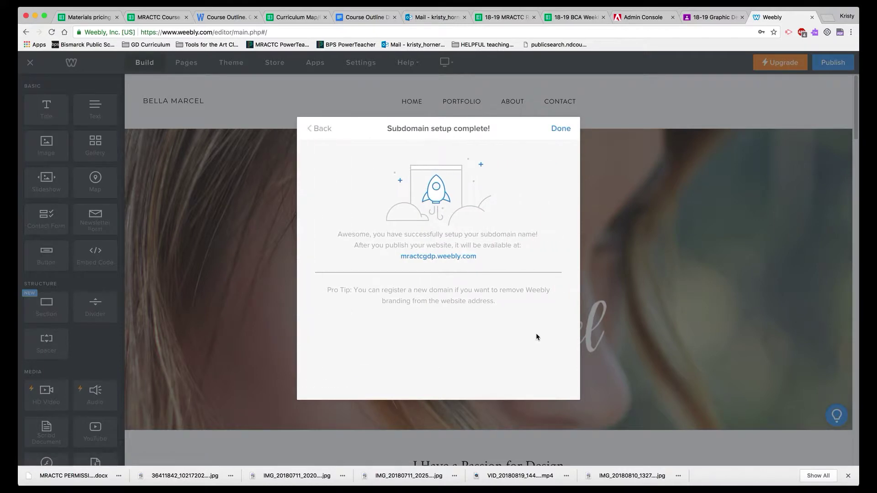
pyautogui.click(561, 129)
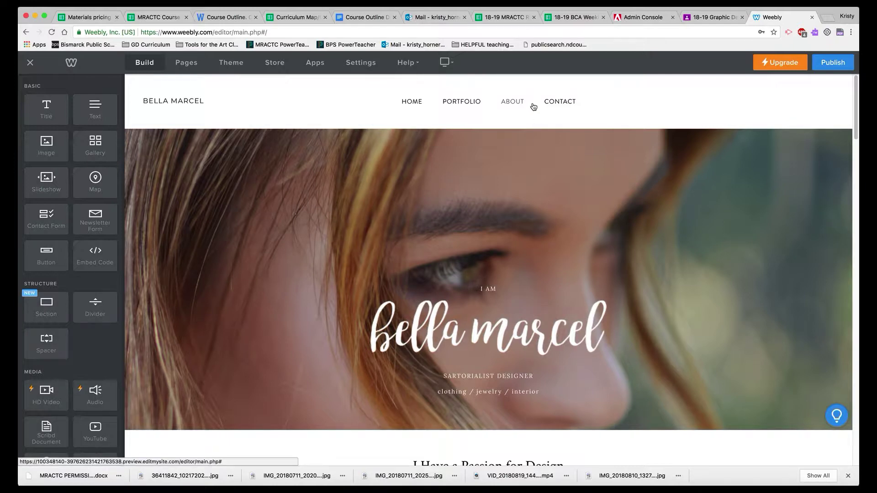
# Rename the Portfolio page as Photography and return to the list of pages.
pyautogui.click(186, 65)
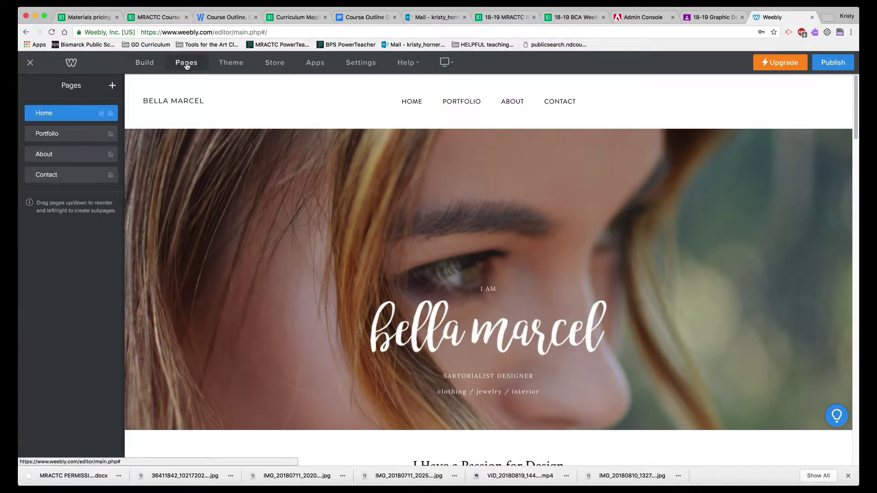
pyautogui.click(50, 136)
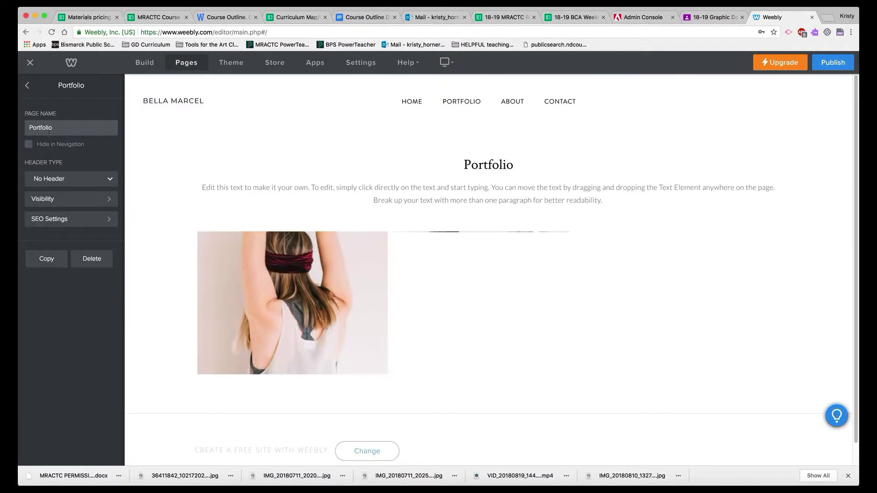
pyautogui.doubleClick(60, 129)
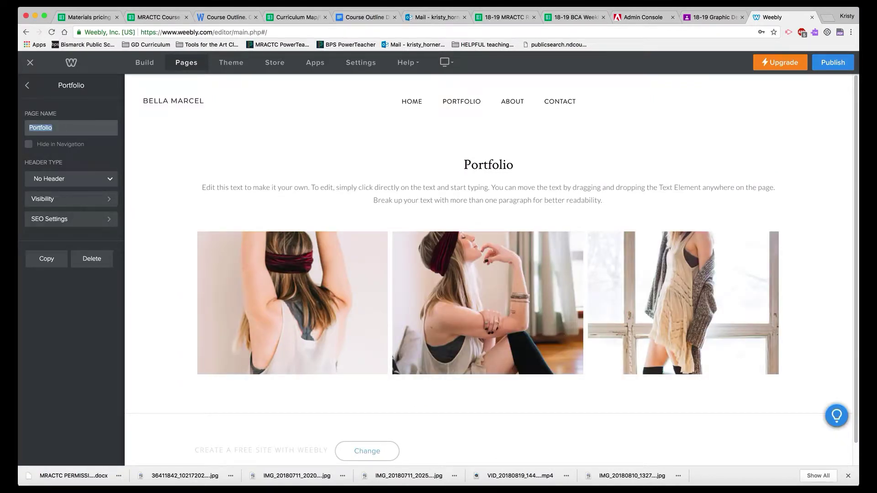
pyautogui.write('Photography')
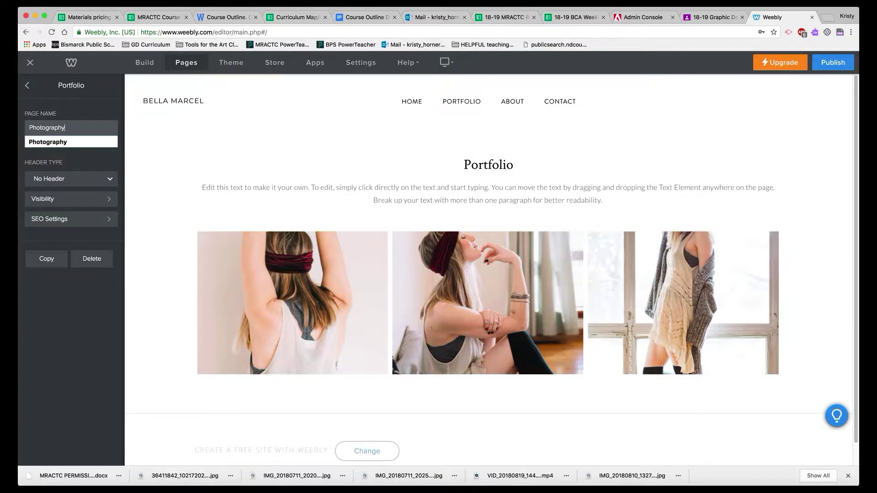
pyautogui.press('Return')
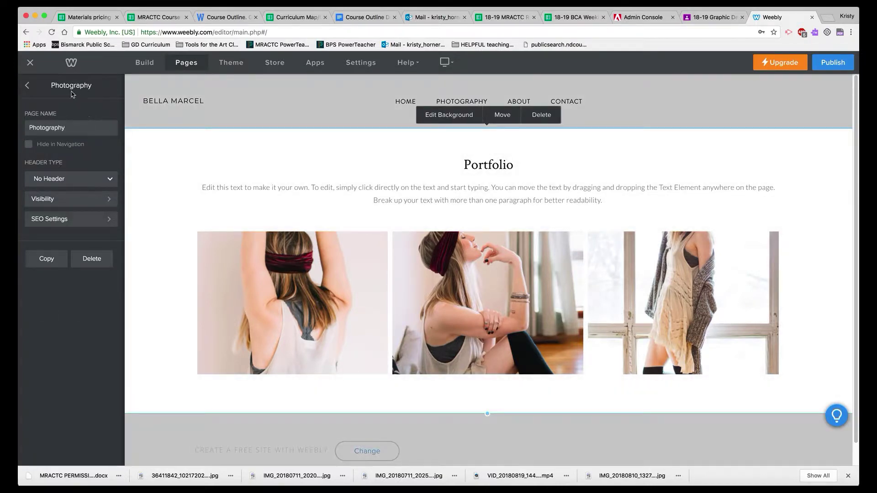
pyautogui.click(30, 86)
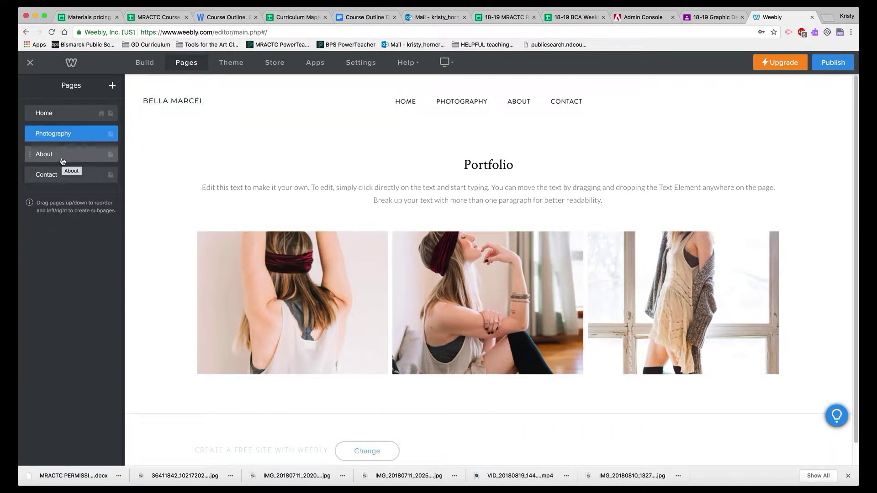
# Rename the Contact page as Graphic Design and move it above the About page in the page order.
pyautogui.click(56, 177)
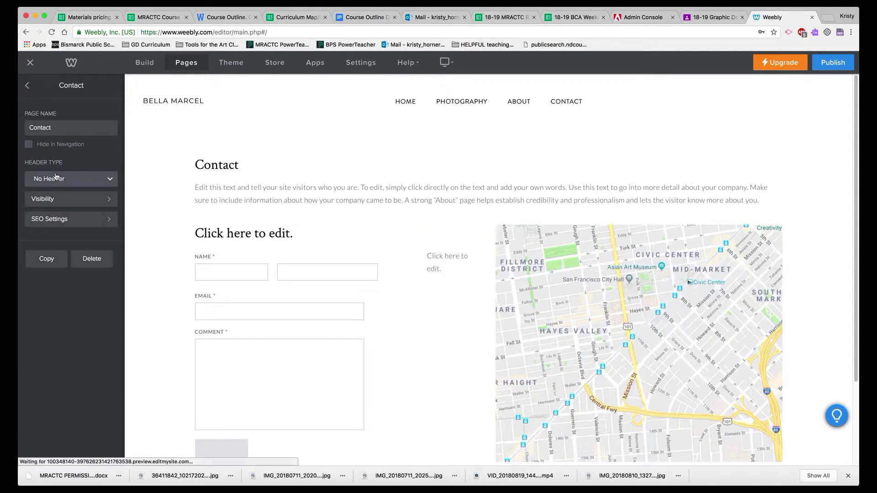
pyautogui.doubleClick(52, 128)
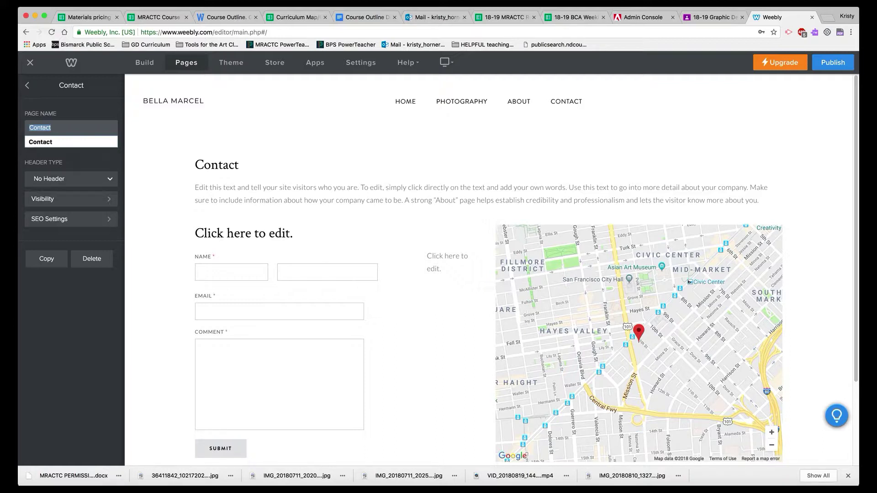
pyautogui.write('Graphic Design')
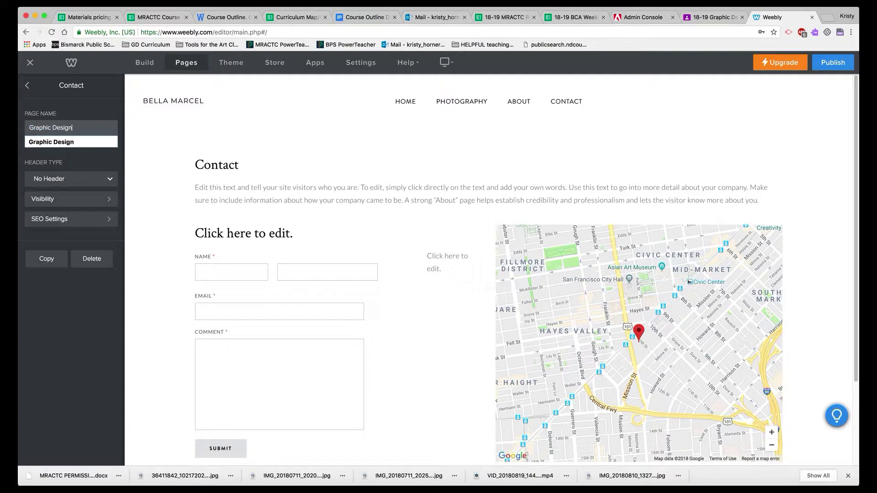
pyautogui.press('Return')
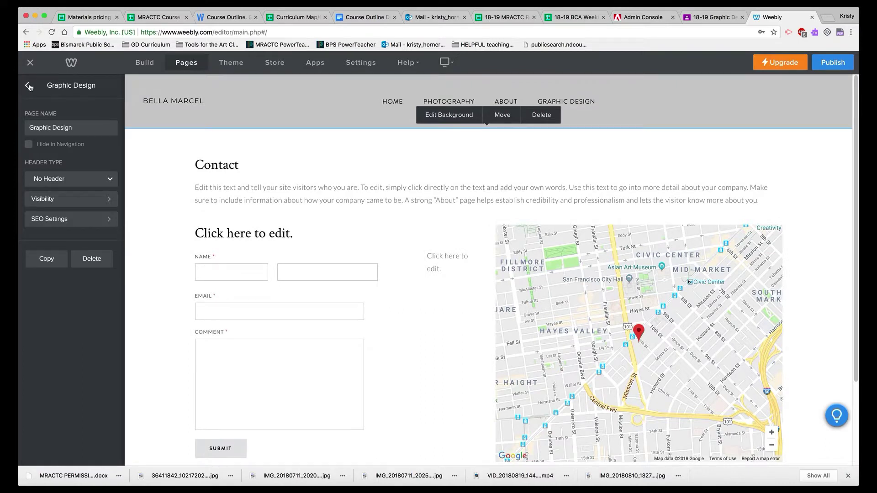
pyautogui.click(29, 86)
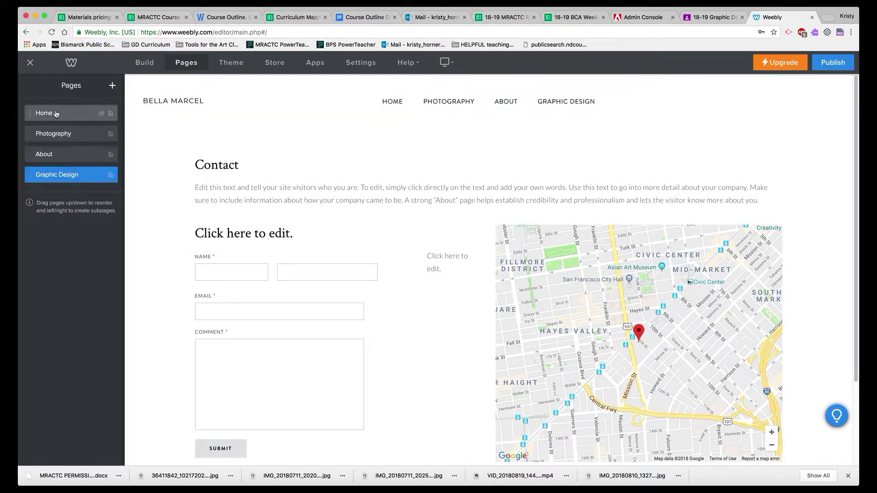
pyautogui.moveTo(57, 178); pyautogui.dragTo(51, 154)
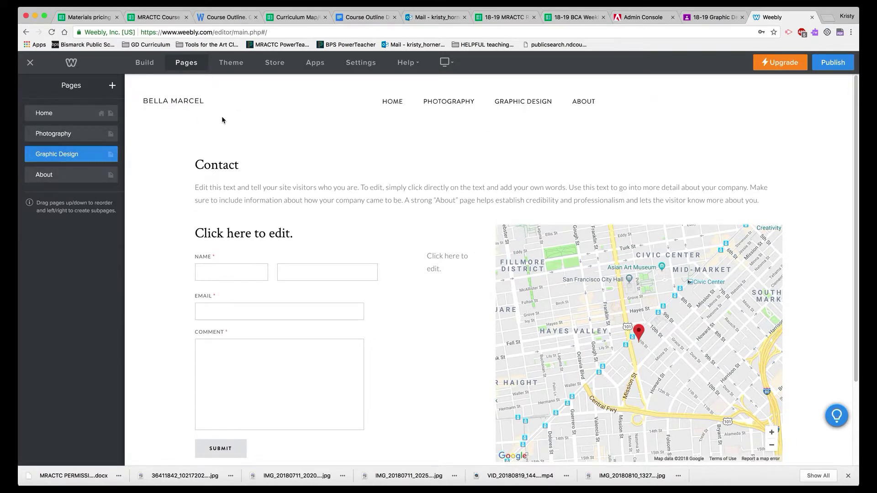
# Replace the site title in the header with "MRACTC GRAPHIC DESIGN & PHOTOGRAPHY".
pyautogui.click(196, 101)
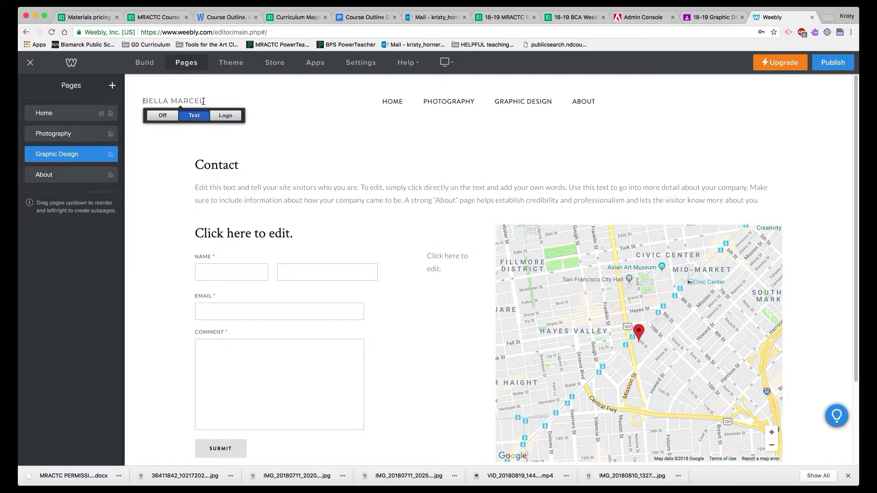
pyautogui.moveTo(203, 101); pyautogui.dragTo(142, 101)
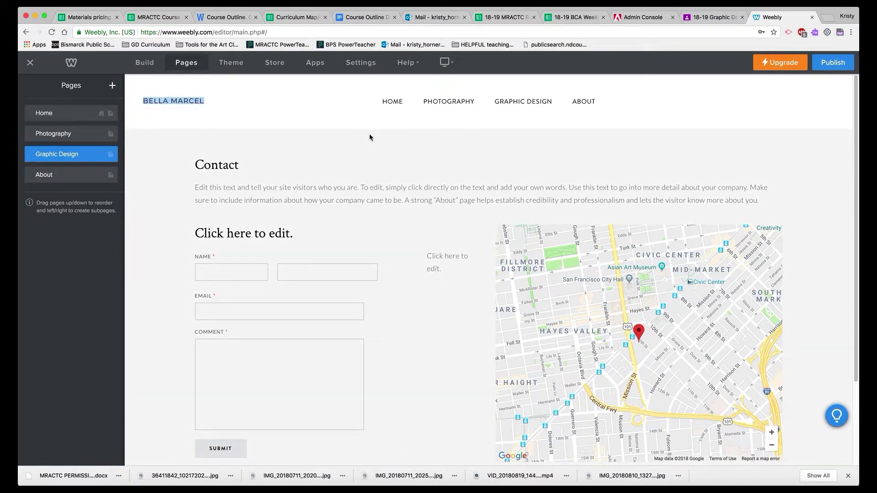
pyautogui.write('MRACTC GRAPHIC DESIGN &')
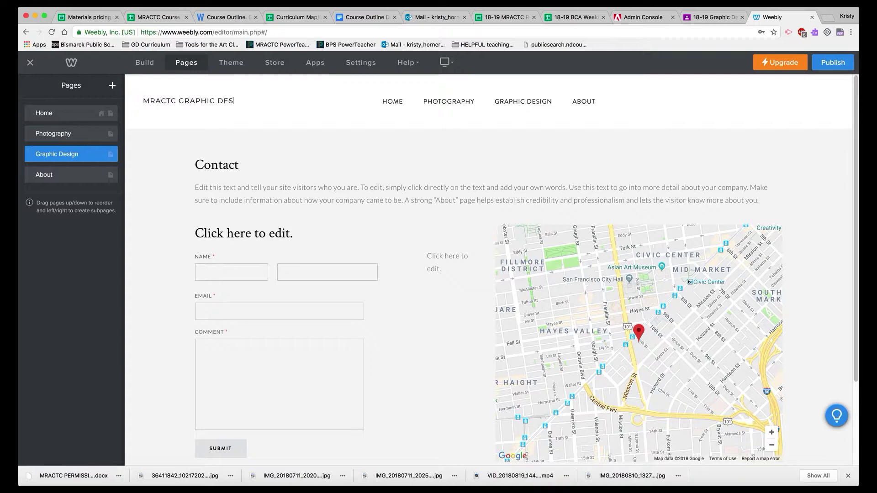
pyautogui.write(' PHOTOGRAPHY')
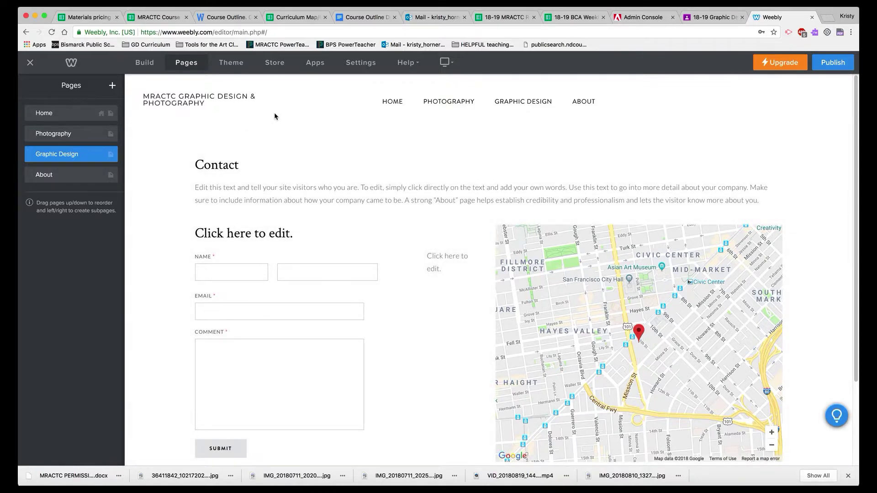
pyautogui.click(201, 99)
# Open the Home page for building and delete the script-lettered name image from its banner photo.
pyautogui.click(145, 65)
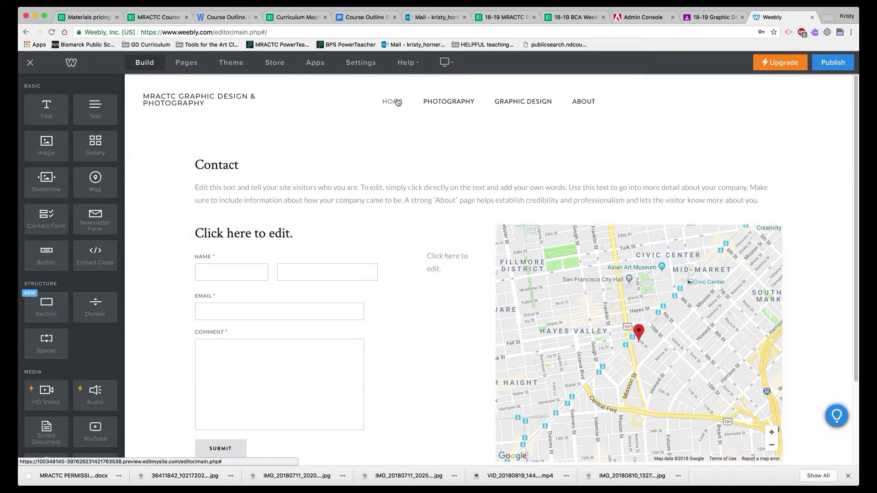
pyautogui.click(394, 101)
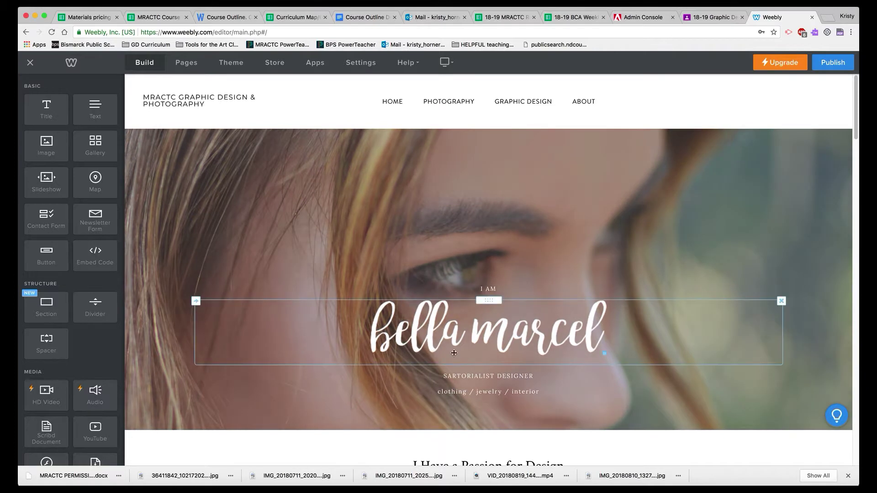
pyautogui.click(457, 338)
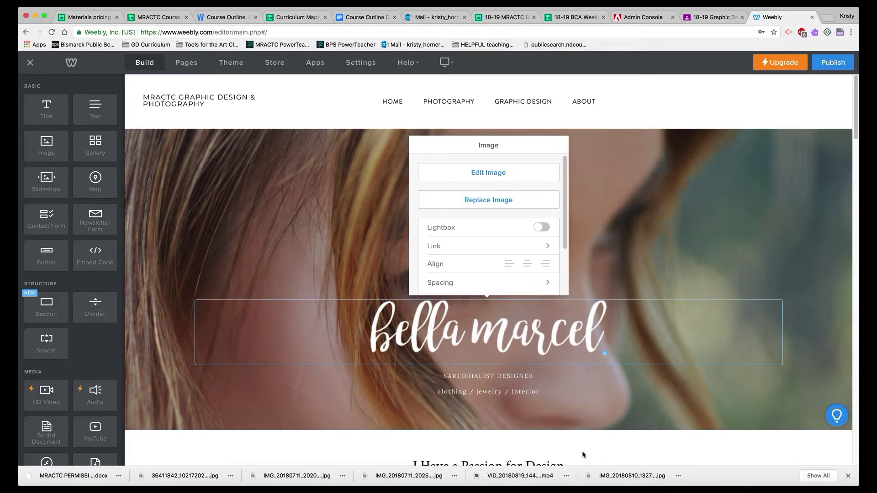
pyautogui.click(582, 452)
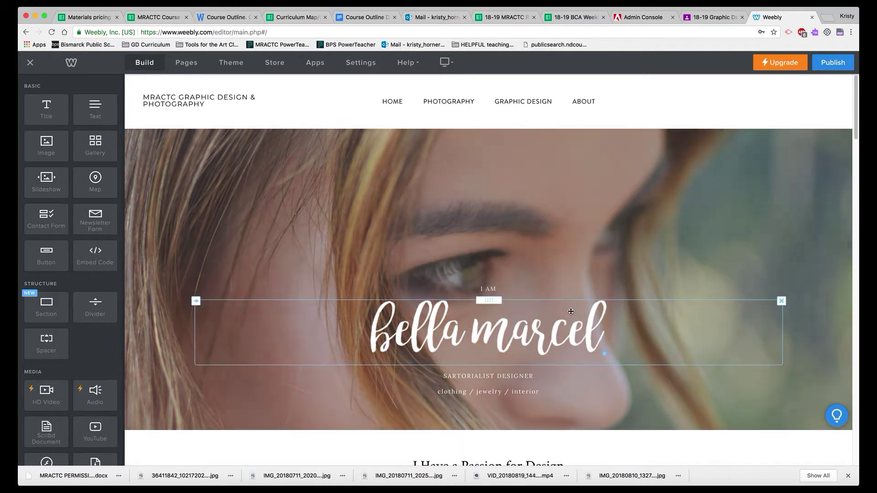
pyautogui.click(550, 323)
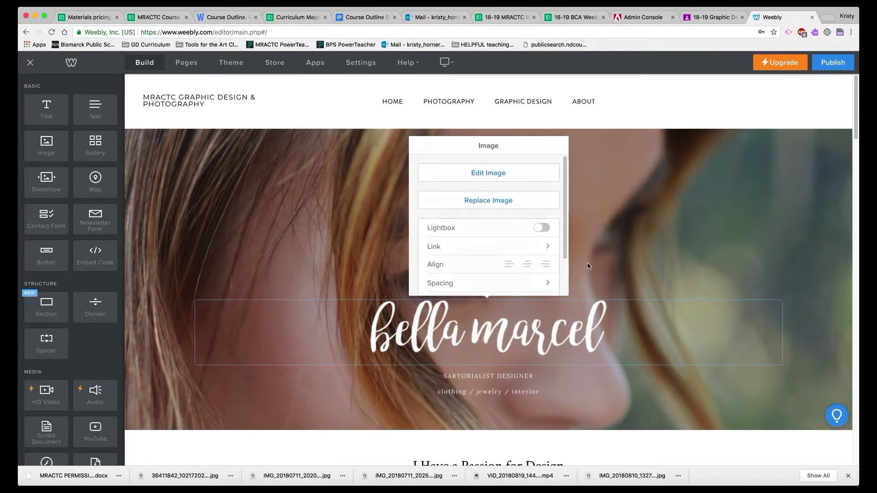
pyautogui.click(588, 265)
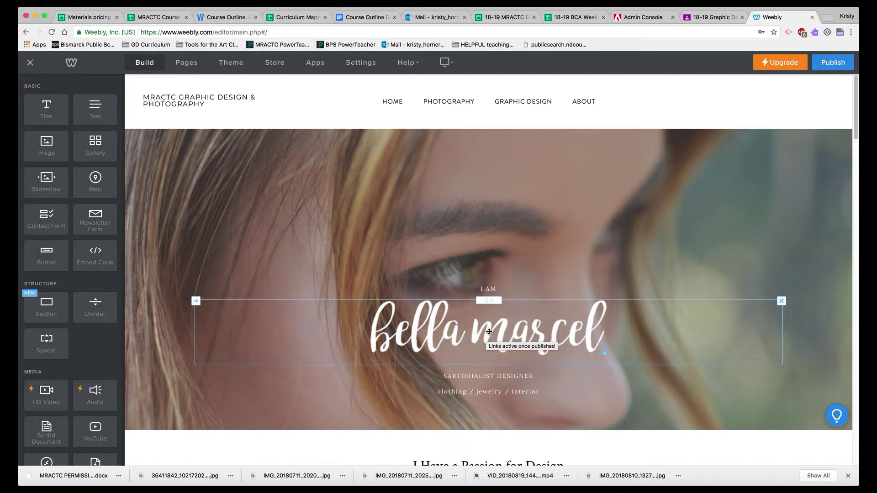
pyautogui.click(782, 301)
pyautogui.click(772, 275)
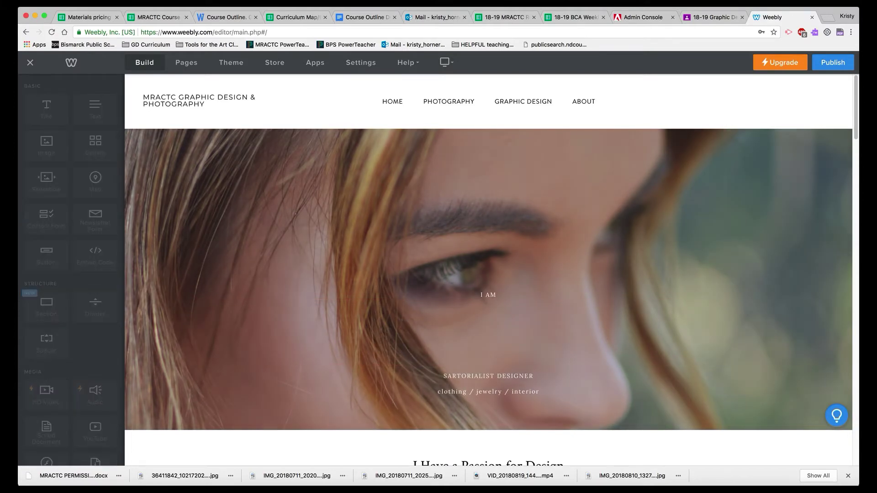
# Add a title element to the Home page banner reading "MRACTC GRAPHIC DESIGN & PHOTOGRAPHY CLASS".
pyautogui.moveTo(45, 112); pyautogui.dragTo(477, 327)
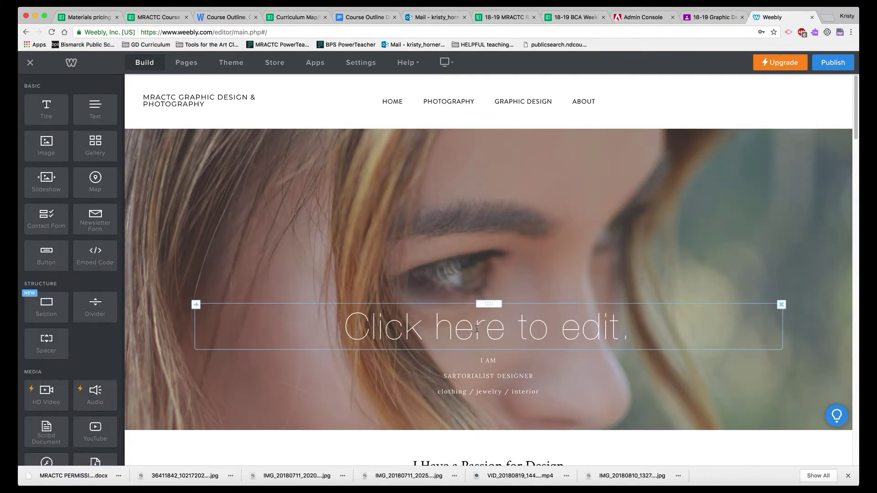
pyautogui.click(477, 329)
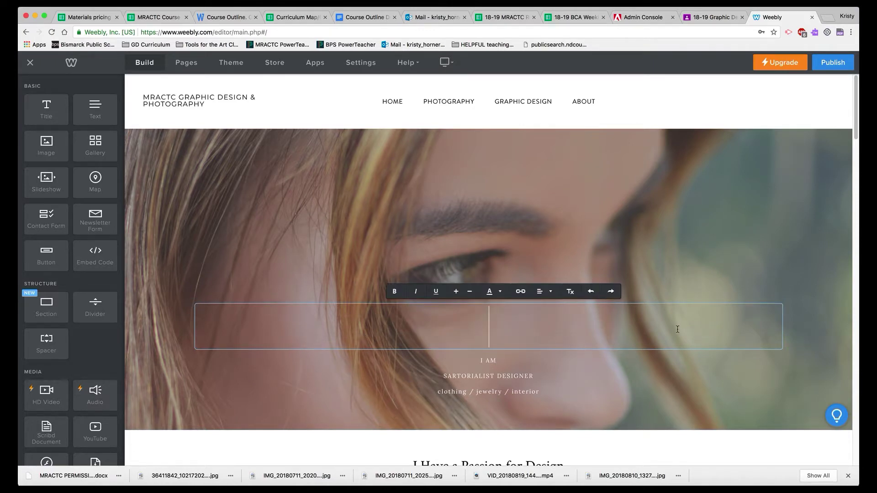
pyautogui.write('MRACTC GRAP')
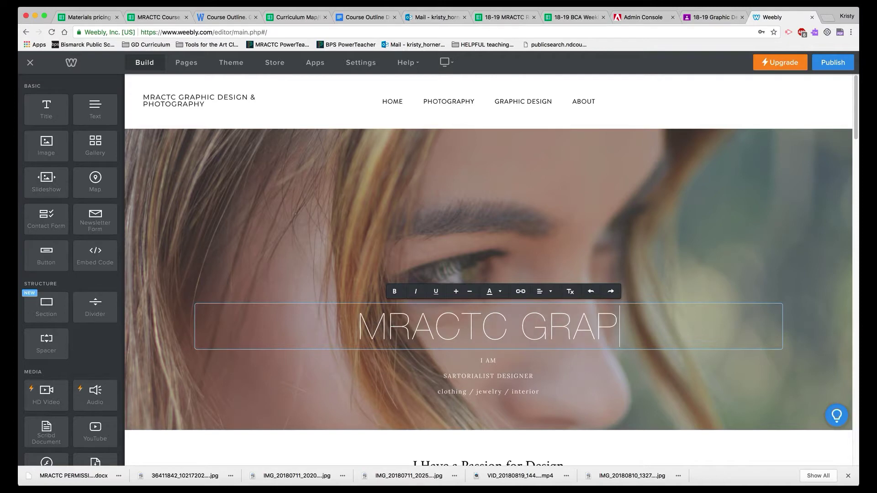
pyautogui.write('HIC DESIGN ')
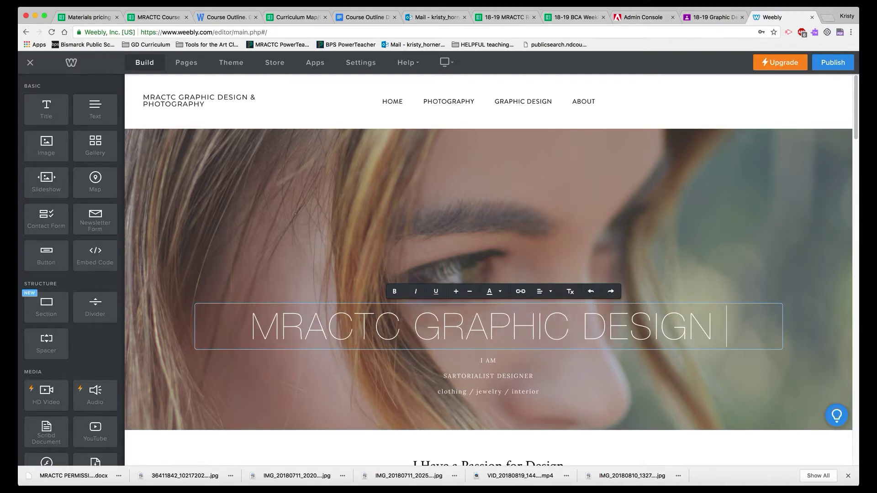
pyautogui.write('& PHOTOGRAPA')
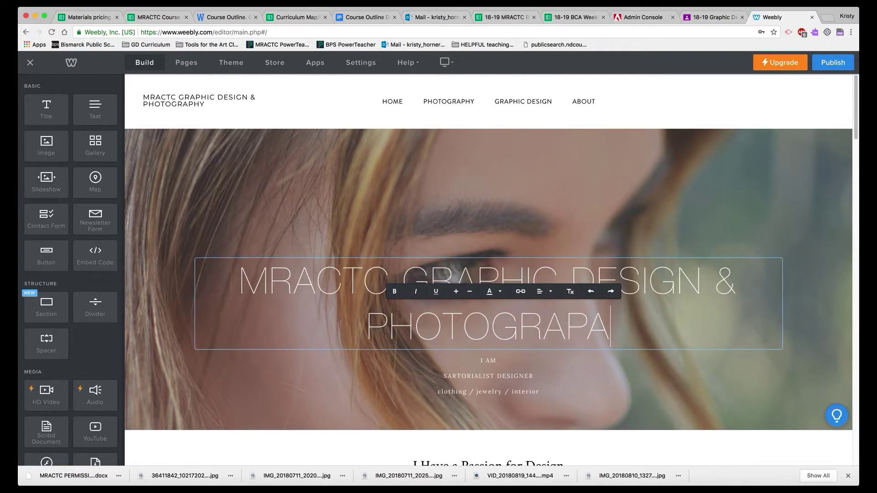
pyautogui.press('BackSpace')
pyautogui.write('HY CLASS')
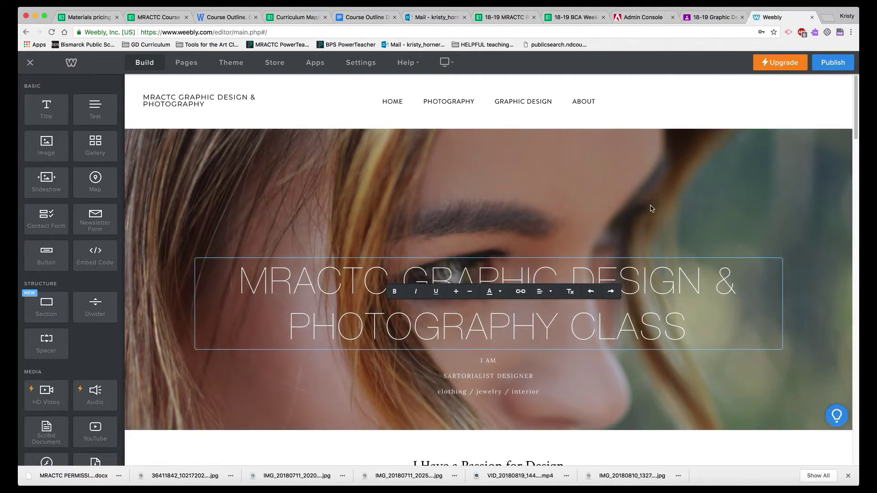
pyautogui.click(650, 209)
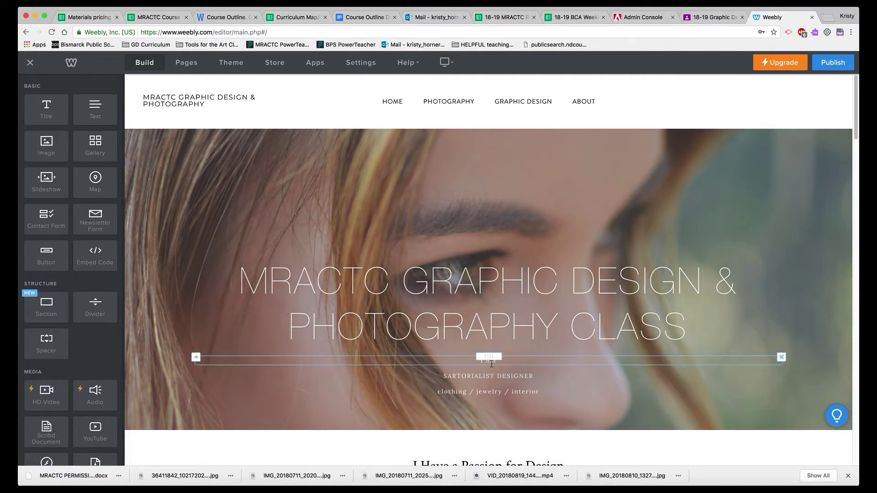
# Check the small text lines under the banner title and look over the Photography and Graphic Design pages.
pyautogui.click(492, 364)
pyautogui.click(503, 377)
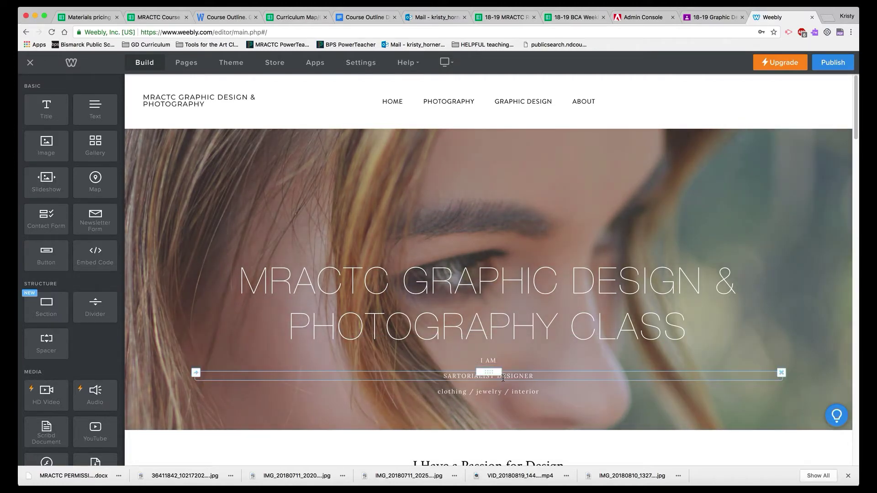
pyautogui.click(503, 376)
pyautogui.click(510, 394)
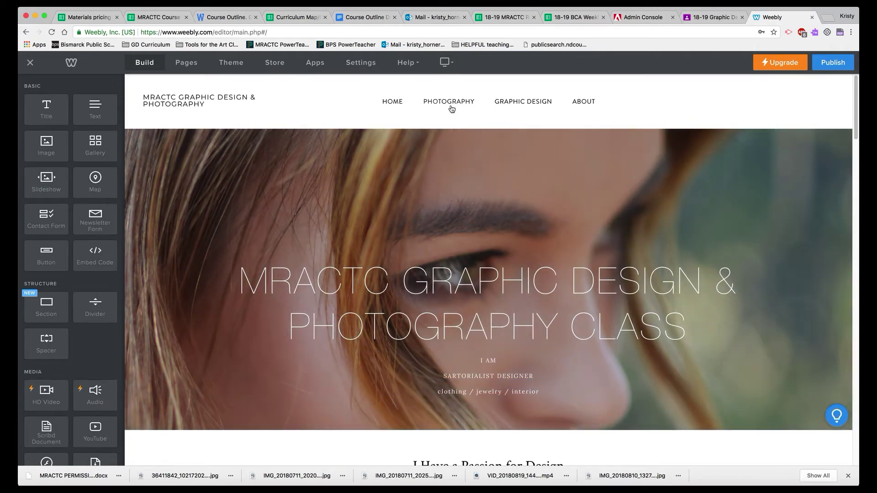
pyautogui.click(446, 105)
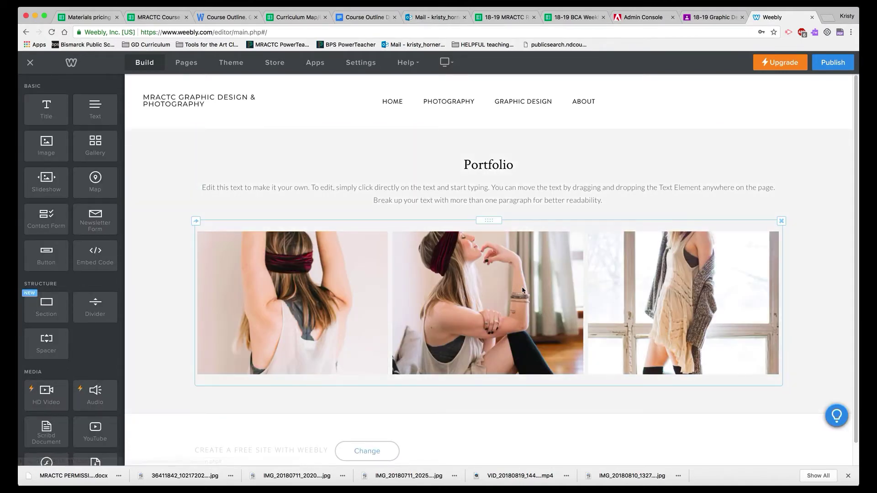
pyautogui.scroll(-1, 522, 286)
pyautogui.scroll(1, 522, 288)
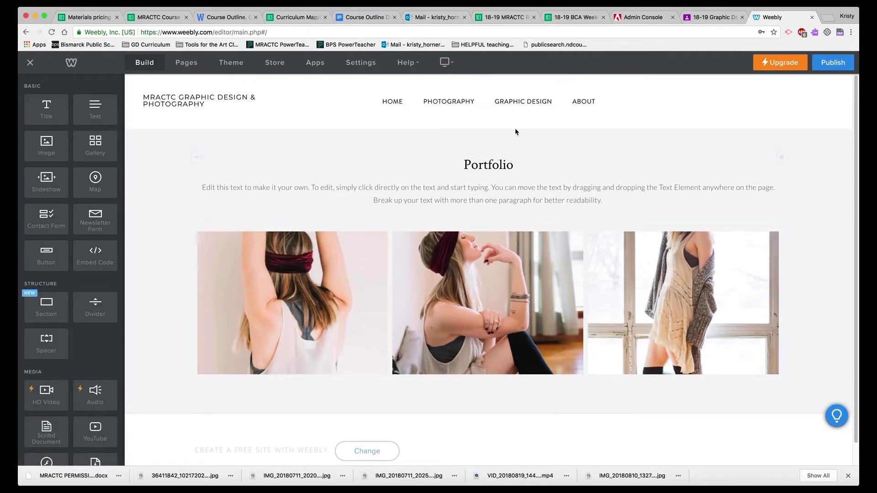
pyautogui.click(583, 105)
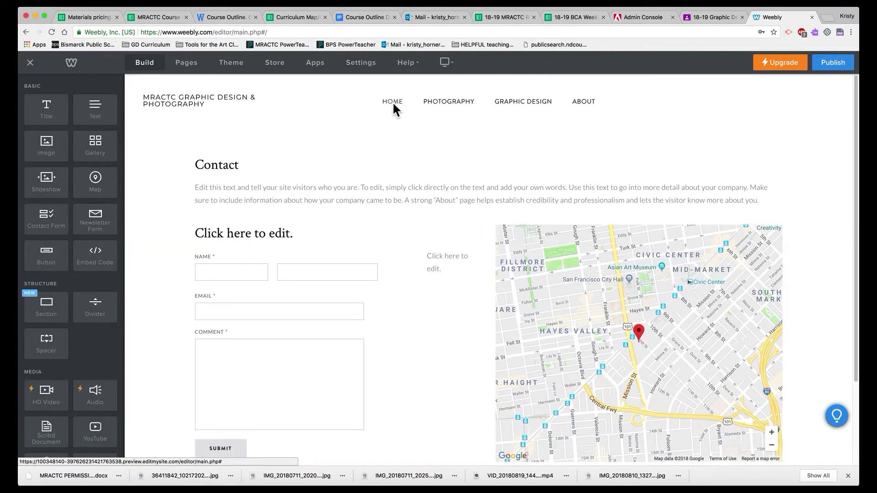
# Show the types of pages that can be added to the site.
pyautogui.click(186, 64)
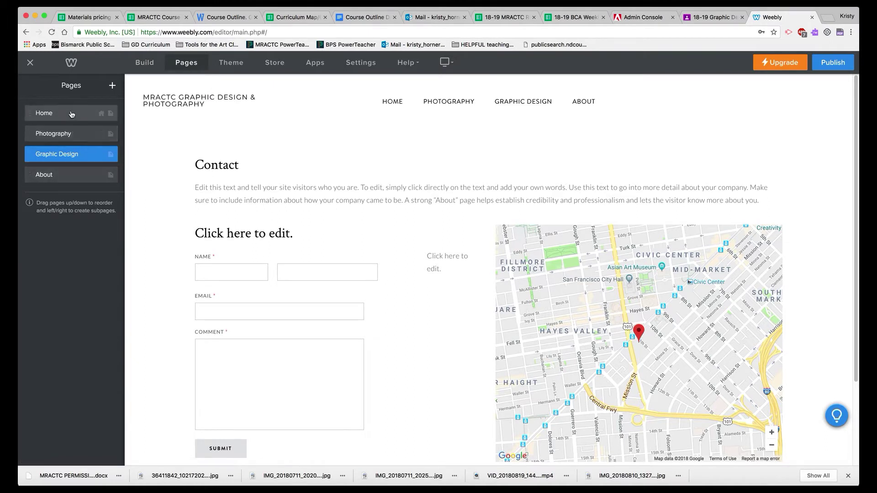
pyautogui.click(113, 86)
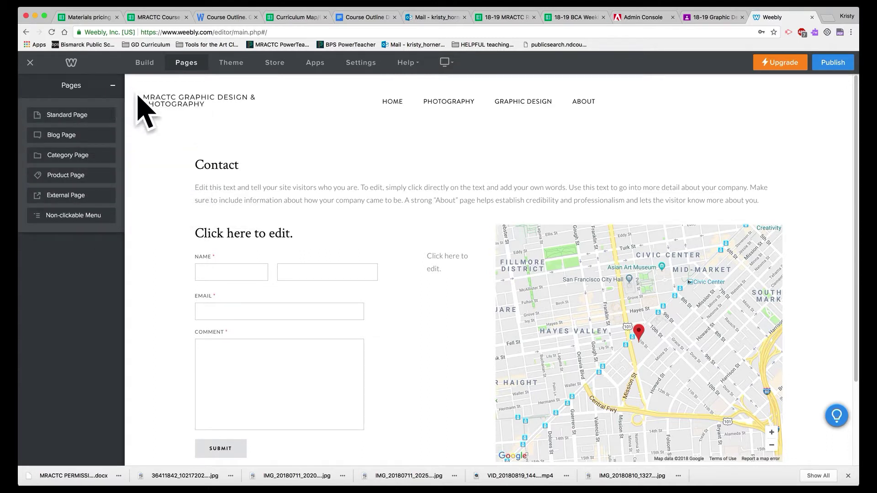
pyautogui.click(155, 116)
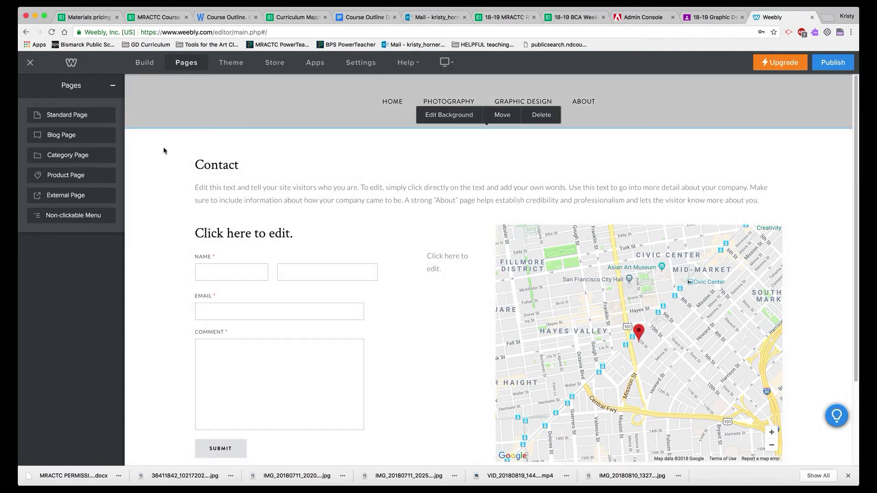
pyautogui.click(191, 99)
pyautogui.click(188, 118)
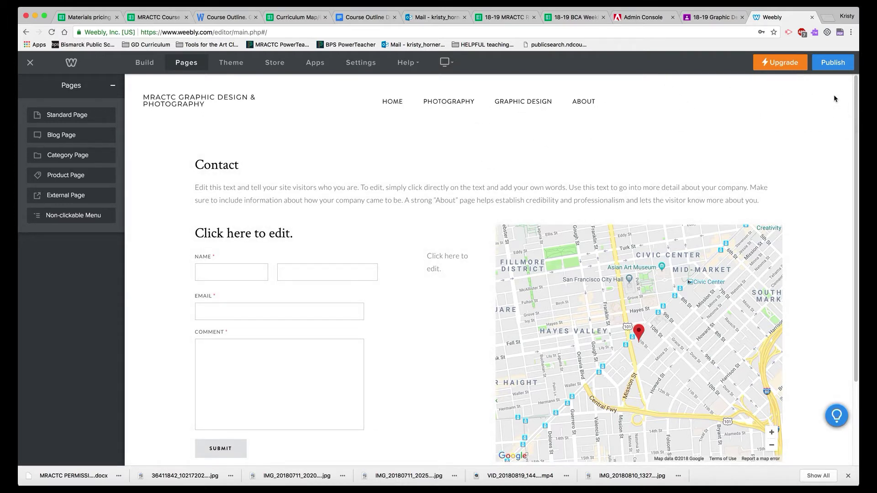
# Publish the website and open the live site at mractcgdp.weebly.com.
pyautogui.click(833, 69)
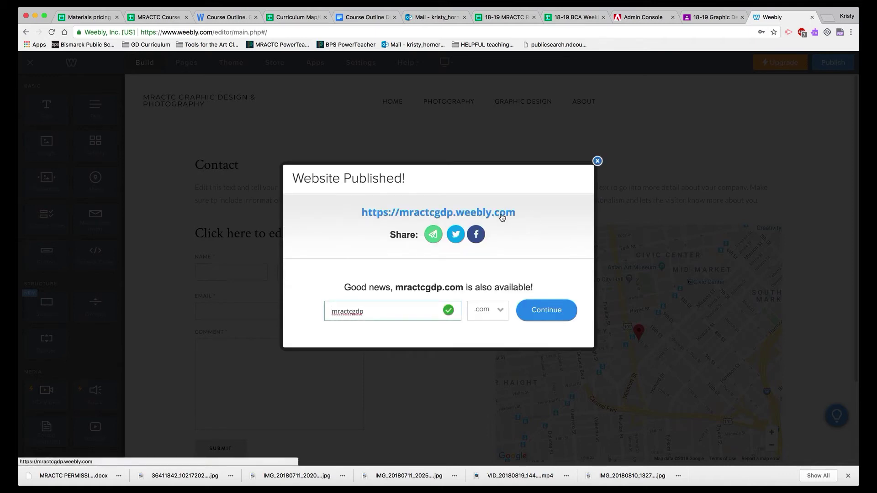
pyautogui.click(502, 216)
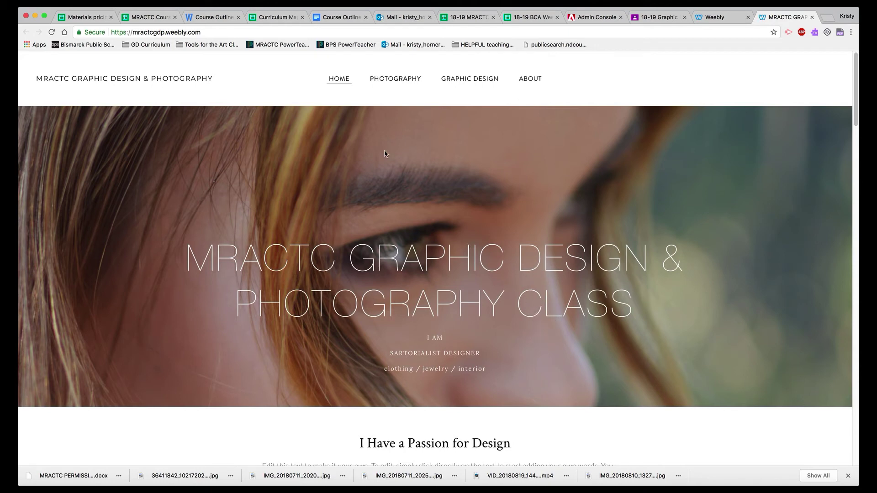
# Select the full web address of the published site in the browser.
pyautogui.click(201, 33)
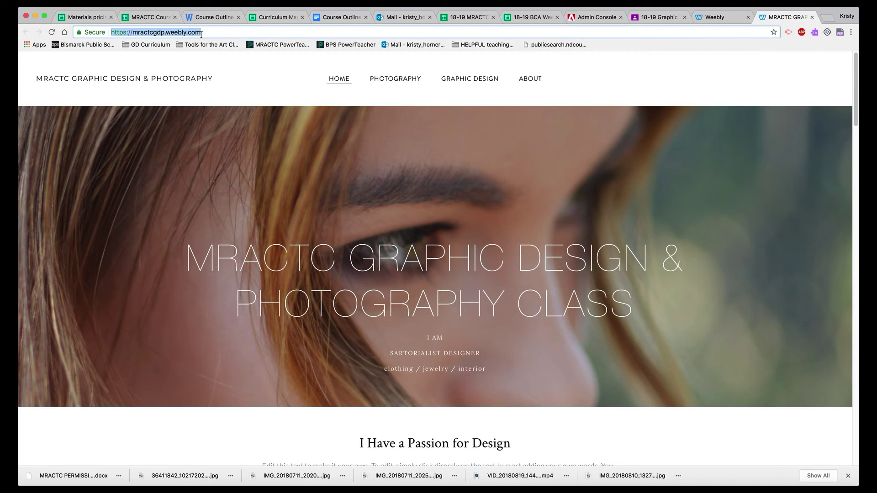
pyautogui.click(201, 35)
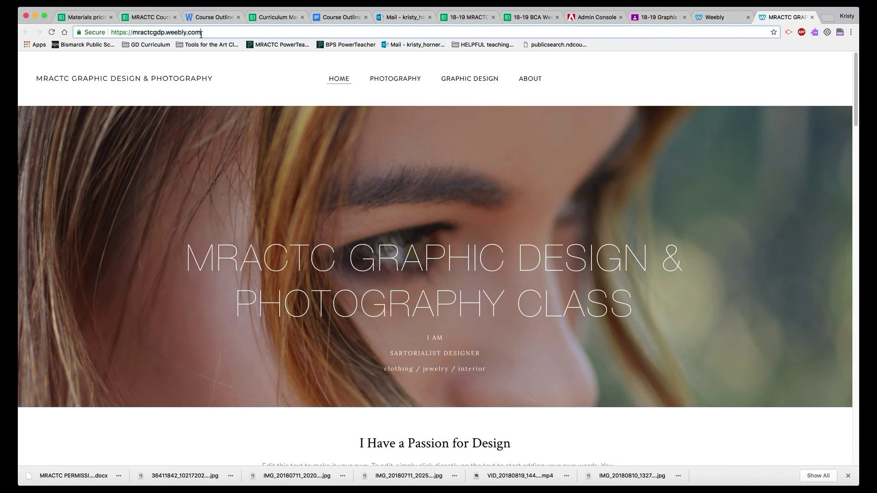
pyautogui.moveTo(201, 34); pyautogui.dragTo(79, 33)
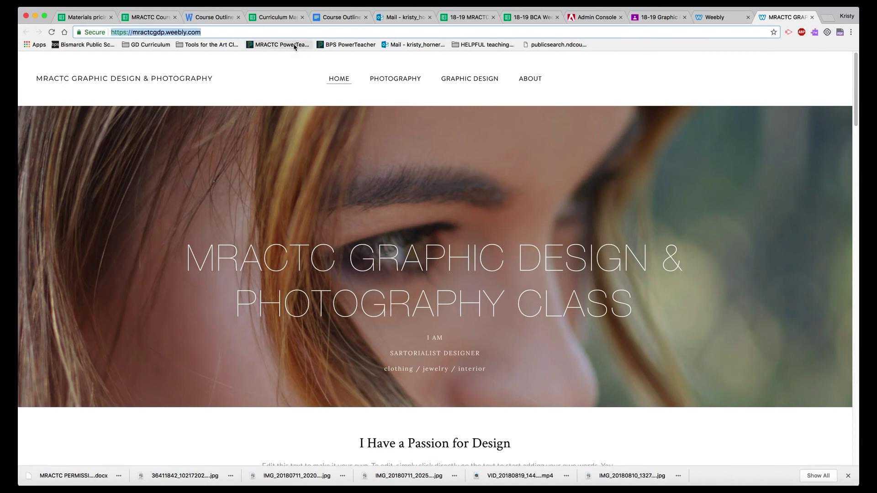